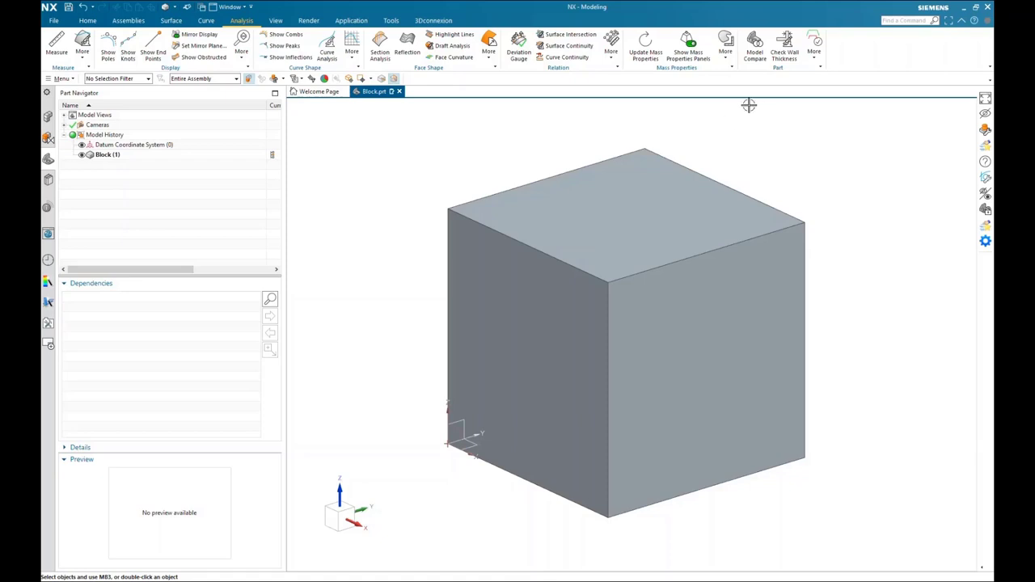
Step: Search for the 'measure' command in the Find a Command box
{"action": "left_click", "coordinate": [893, 20]}
{"action": "key", "text": "Return"}
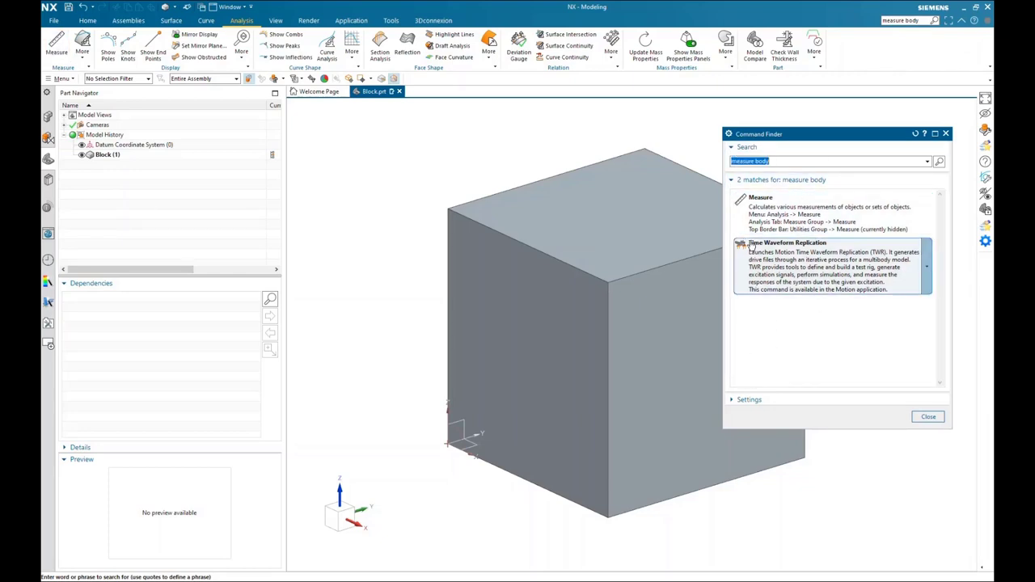
{"action": "mouse_move", "coordinate": [744, 202]}
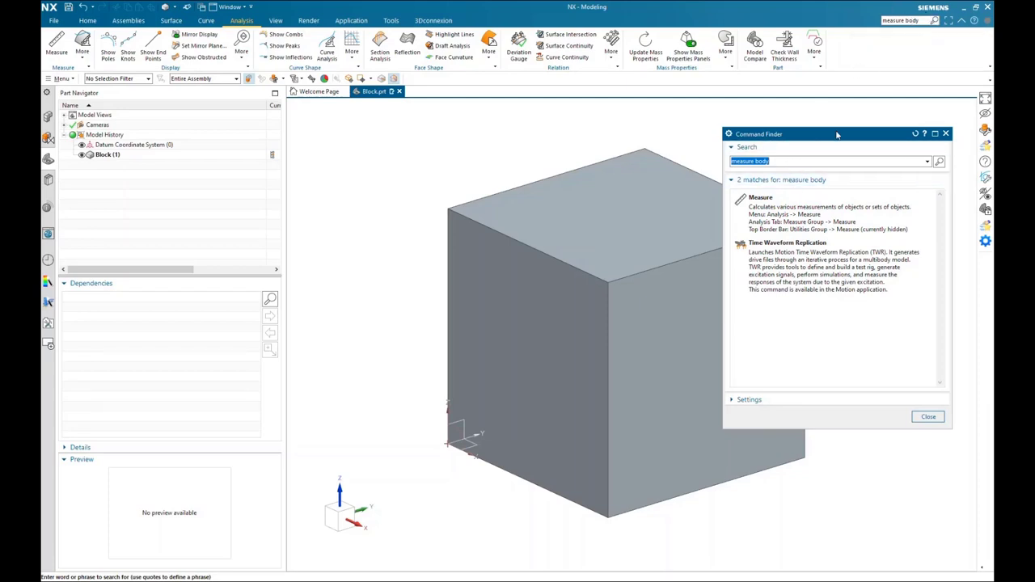
{"action": "mouse_move", "coordinate": [772, 212]}
{"action": "left_click", "coordinate": [946, 134]}
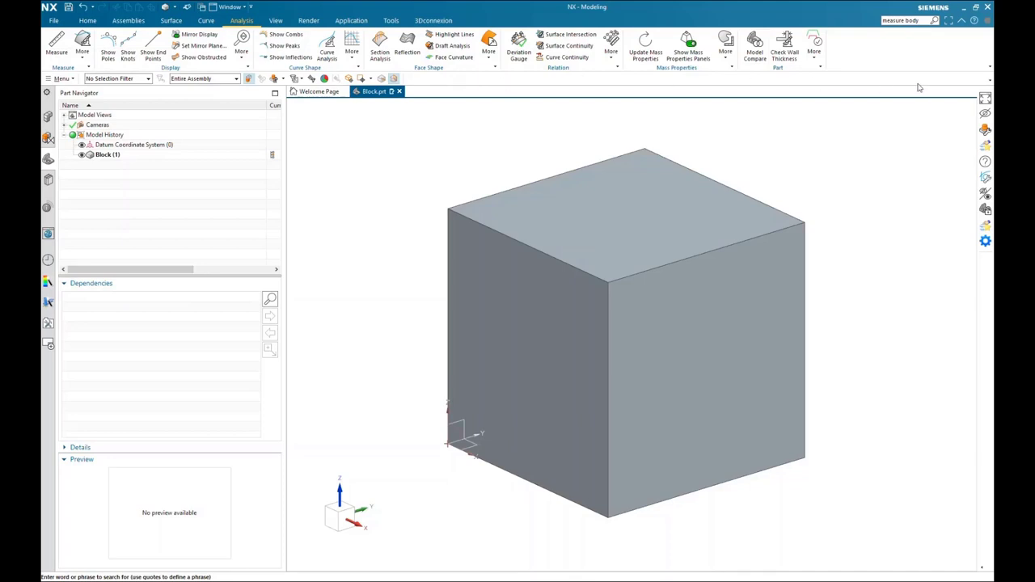
Step: Enable the Utilities Group on the top border bar
{"action": "left_click", "coordinate": [989, 81]}
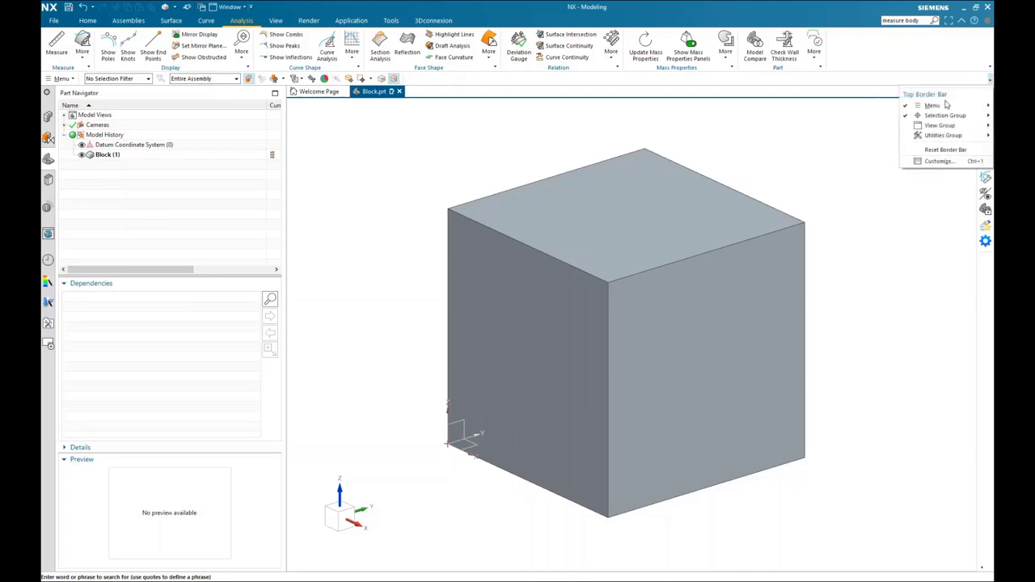
{"action": "mouse_move", "coordinate": [923, 140]}
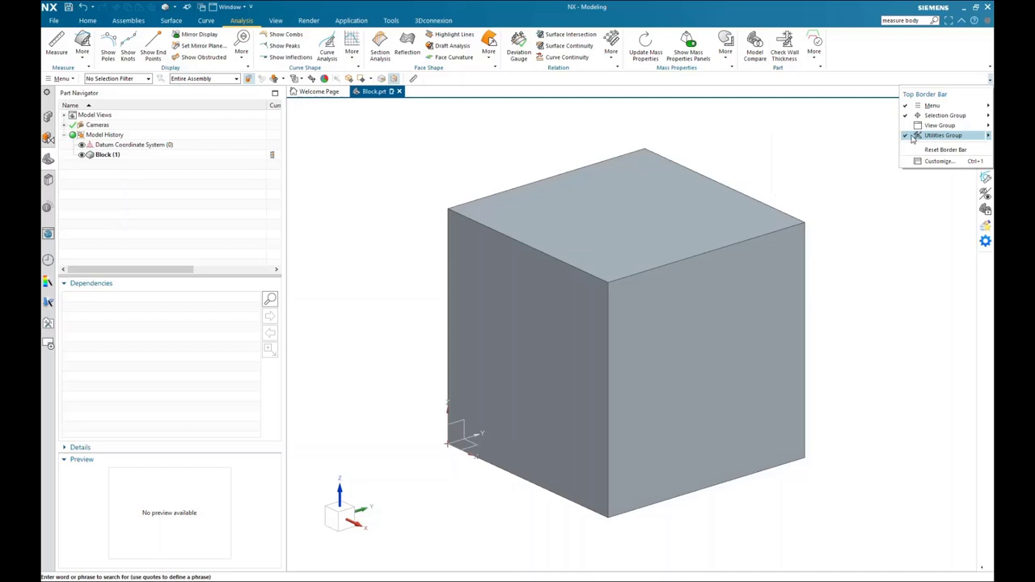
{"action": "left_click", "coordinate": [934, 125]}
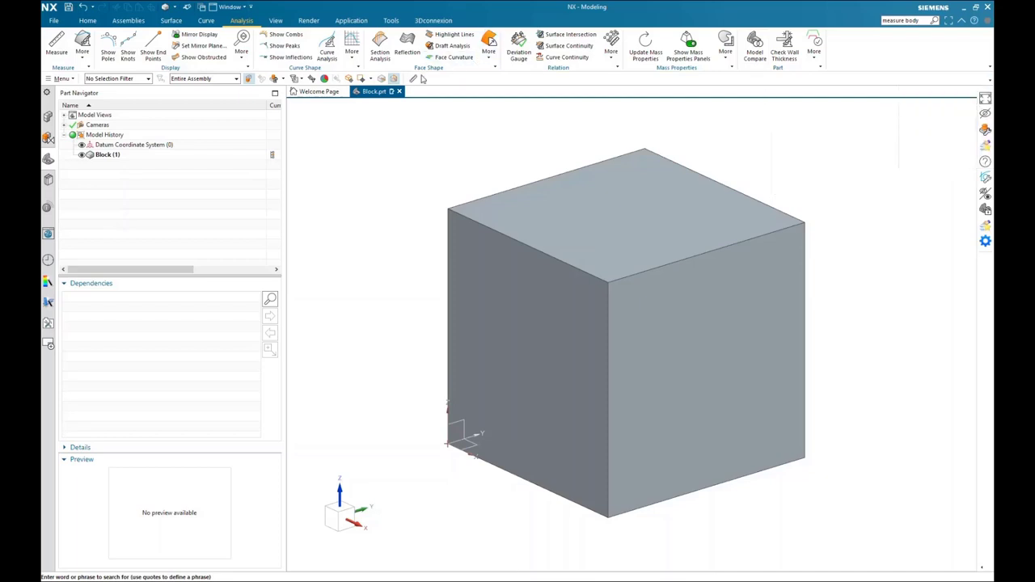
{"action": "left_click", "coordinate": [990, 81]}
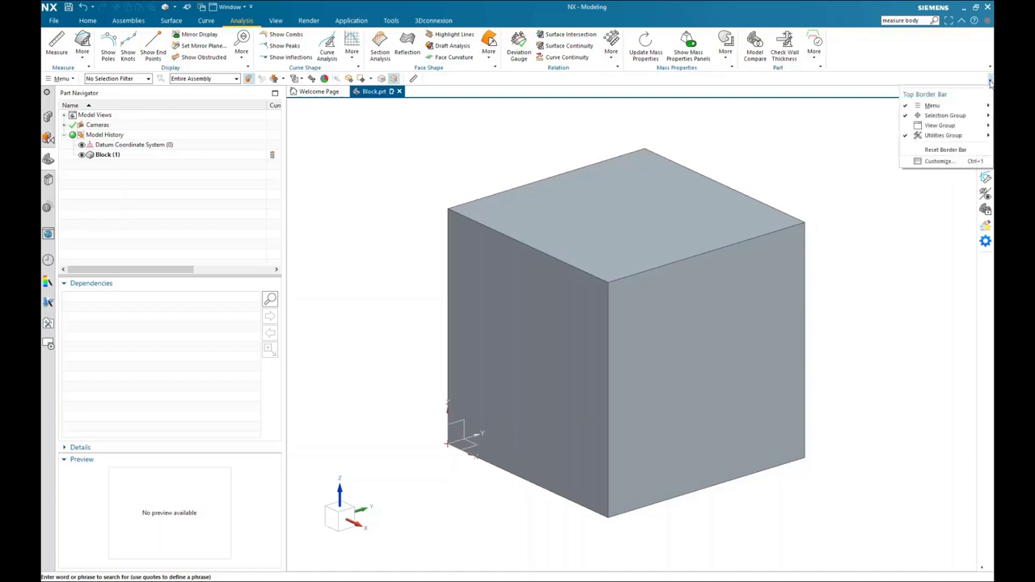
{"action": "mouse_move", "coordinate": [938, 136]}
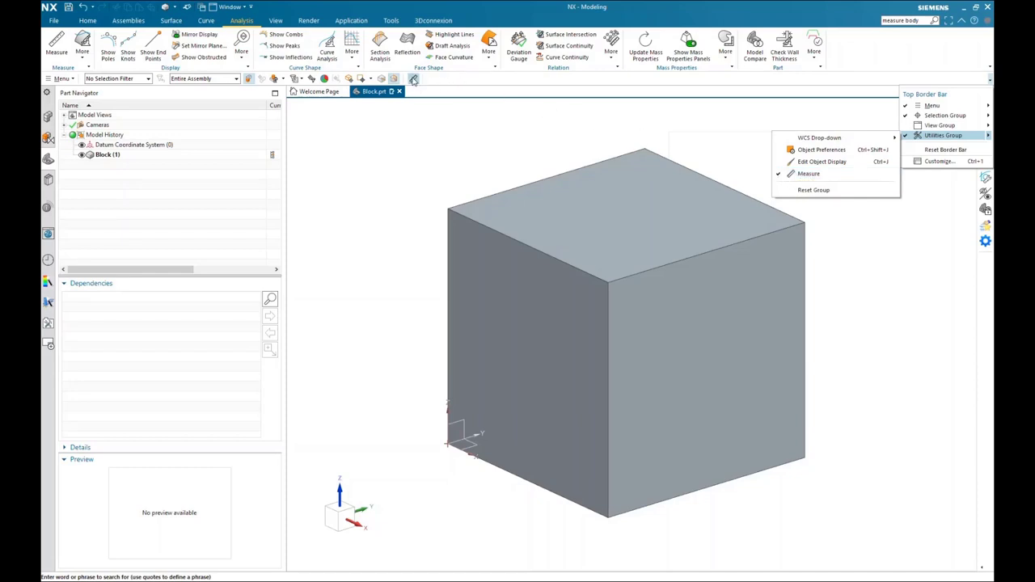
{"action": "left_click", "coordinate": [602, 101]}
Step: Confirm Measure is checked in the Utilities Group submenu of the border bar
{"action": "right_click", "coordinate": [990, 82]}
{"action": "left_click", "coordinate": [415, 81]}
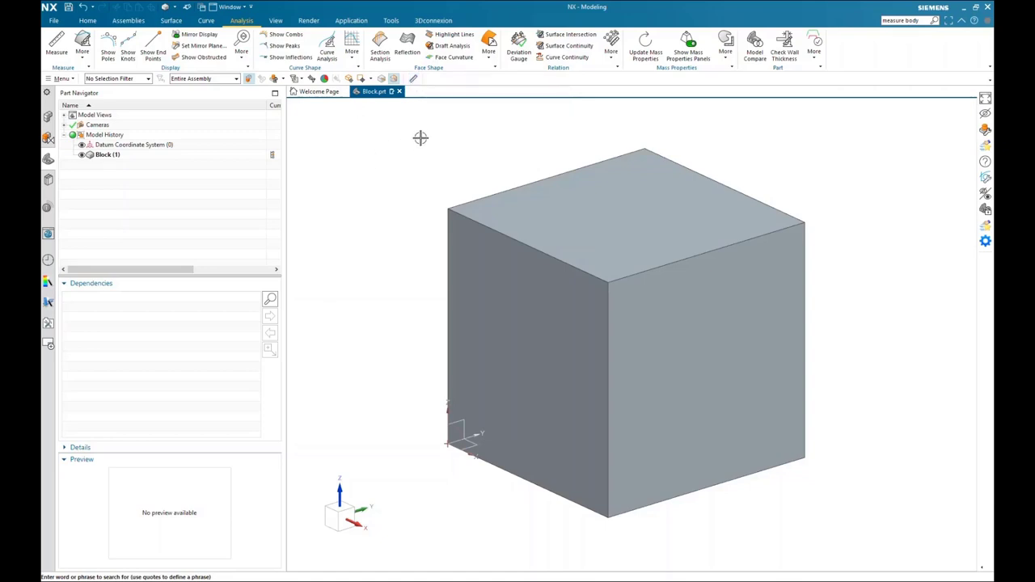
{"action": "left_click", "coordinate": [480, 144]}
{"action": "left_click", "coordinate": [990, 82]}
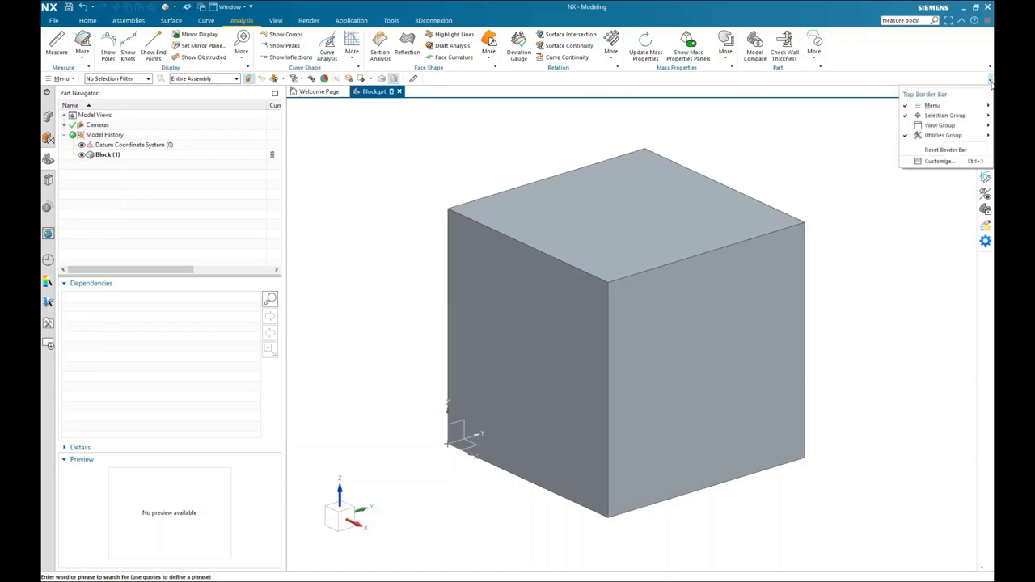
{"action": "mouse_move", "coordinate": [938, 136]}
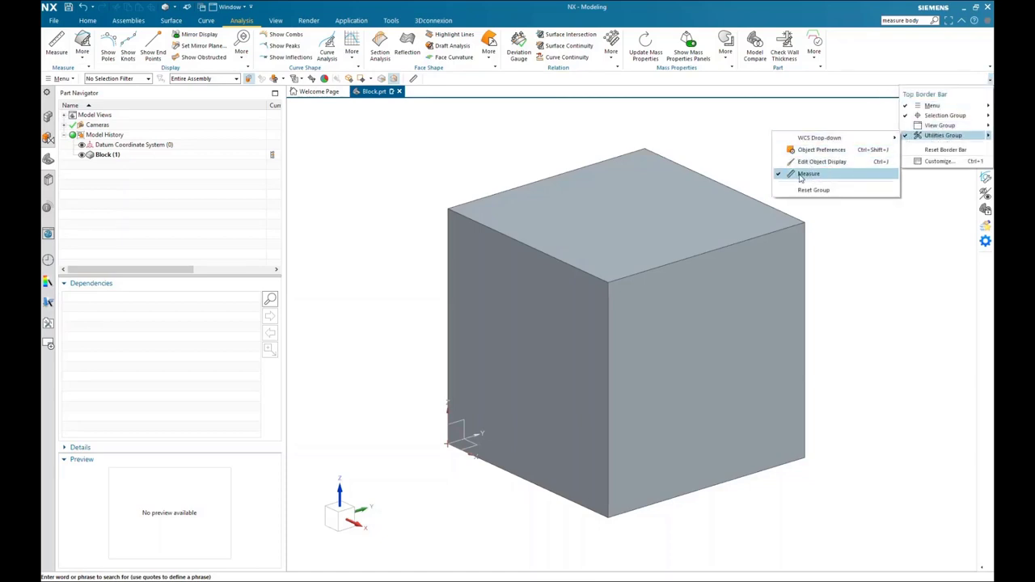
{"action": "left_click", "coordinate": [457, 168]}
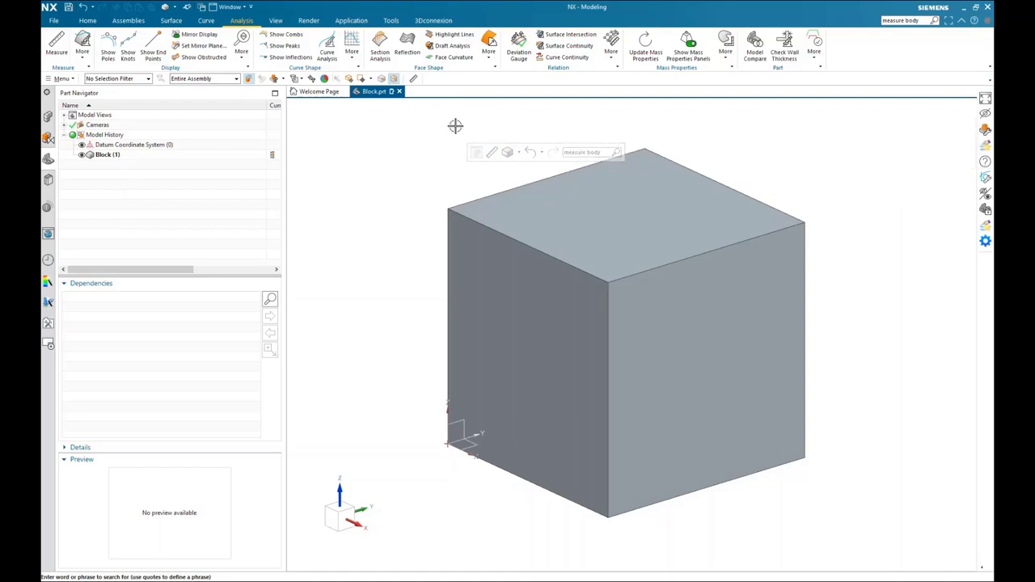
Step: Launch Measure from the floating utilities toolbar and shift its dialog slightly left
{"action": "left_click_drag", "start_coordinate": [455, 125], "coordinate": [455, 127]}
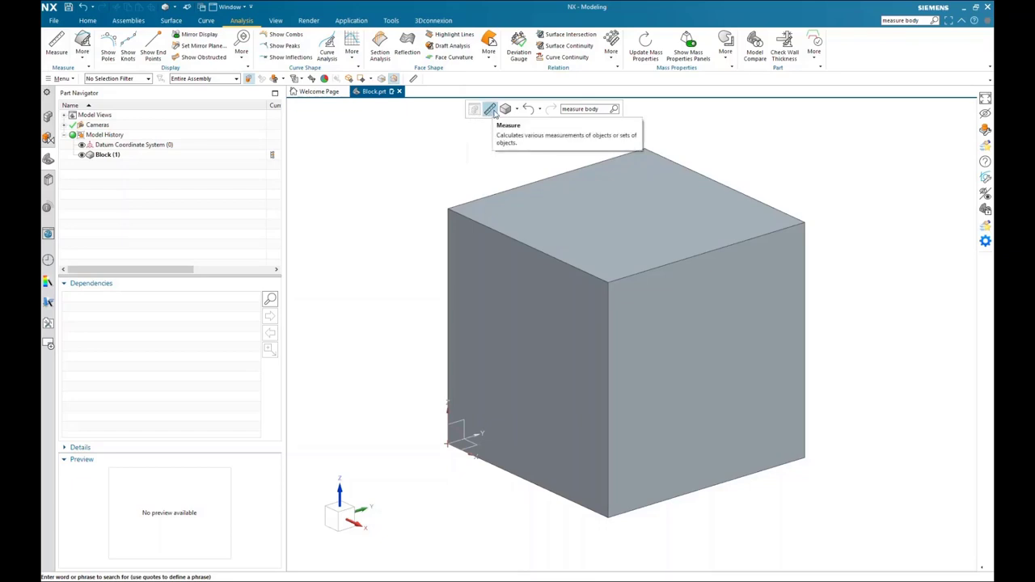
{"action": "left_click", "coordinate": [490, 110]}
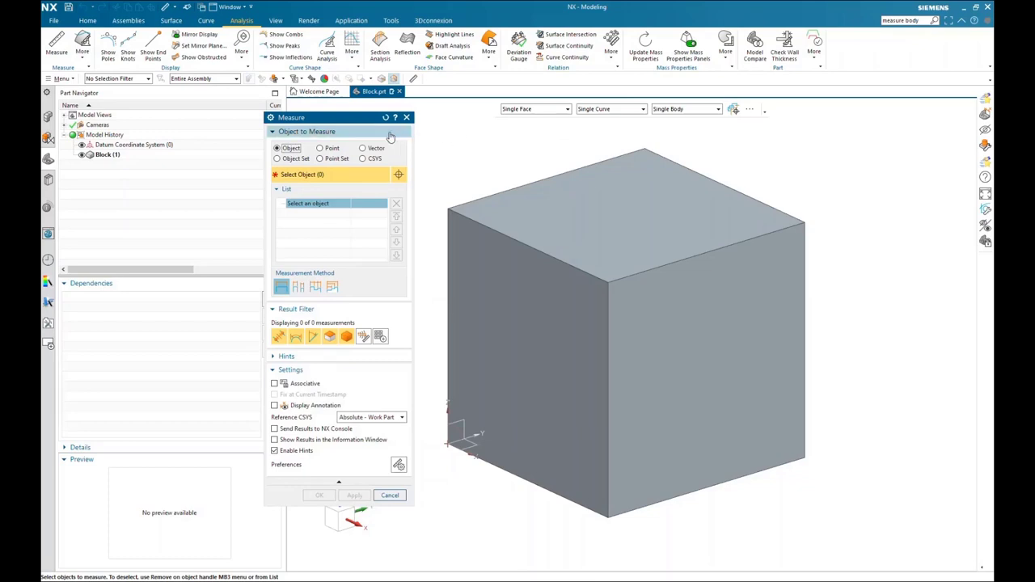
{"action": "left_click_drag", "start_coordinate": [360, 120], "coordinate": [330, 116]}
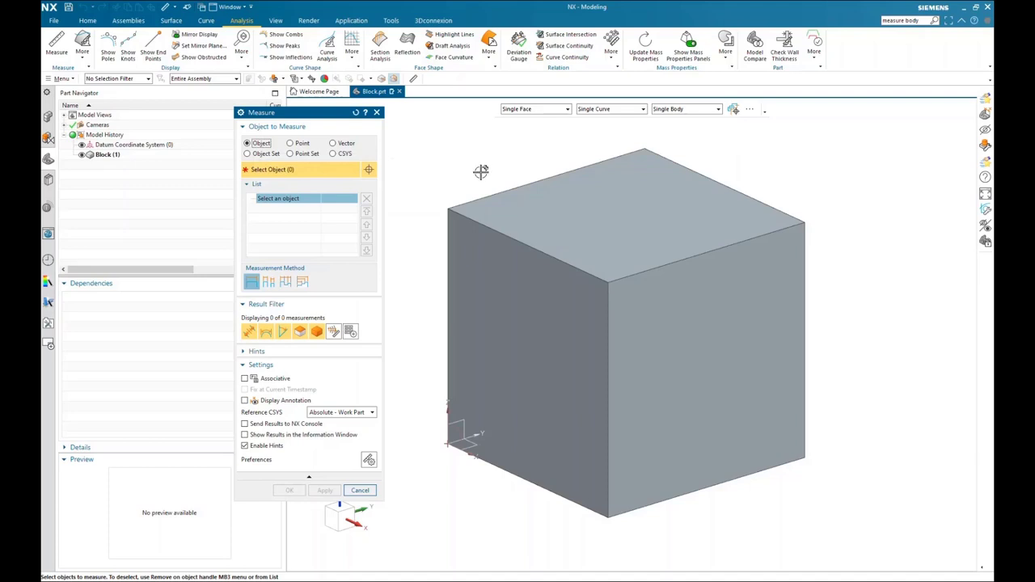
Step: Measure the cube's whole solid body and move the results table up and right
{"action": "left_click", "coordinate": [589, 211]}
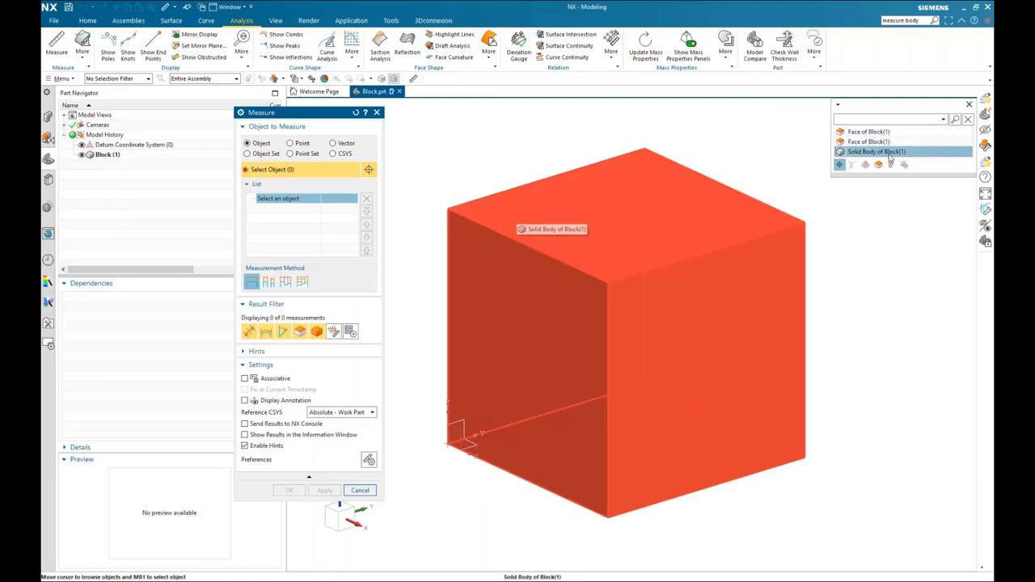
{"action": "left_click", "coordinate": [863, 157]}
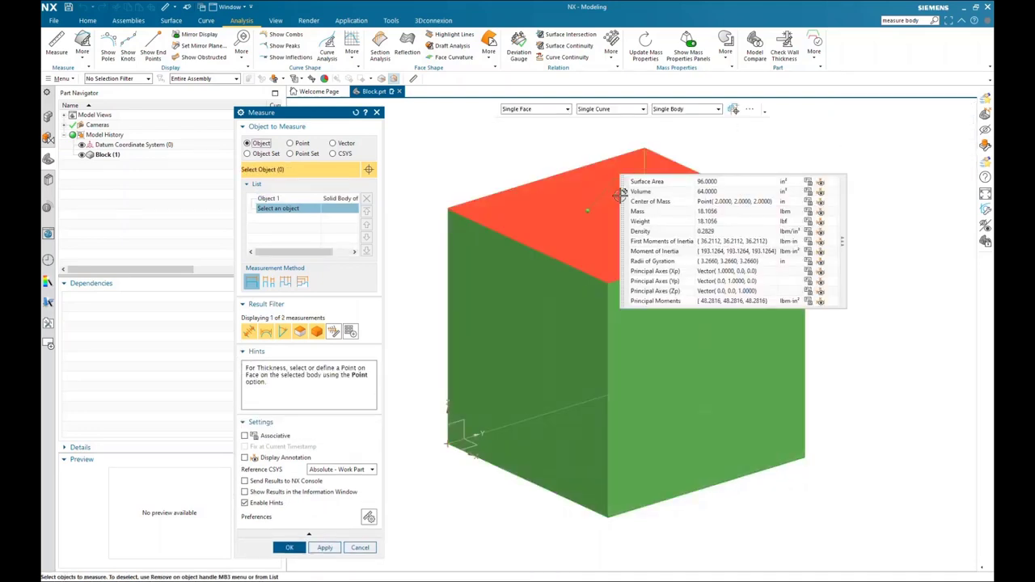
{"action": "left_click_drag", "start_coordinate": [619, 195], "coordinate": [667, 168]}
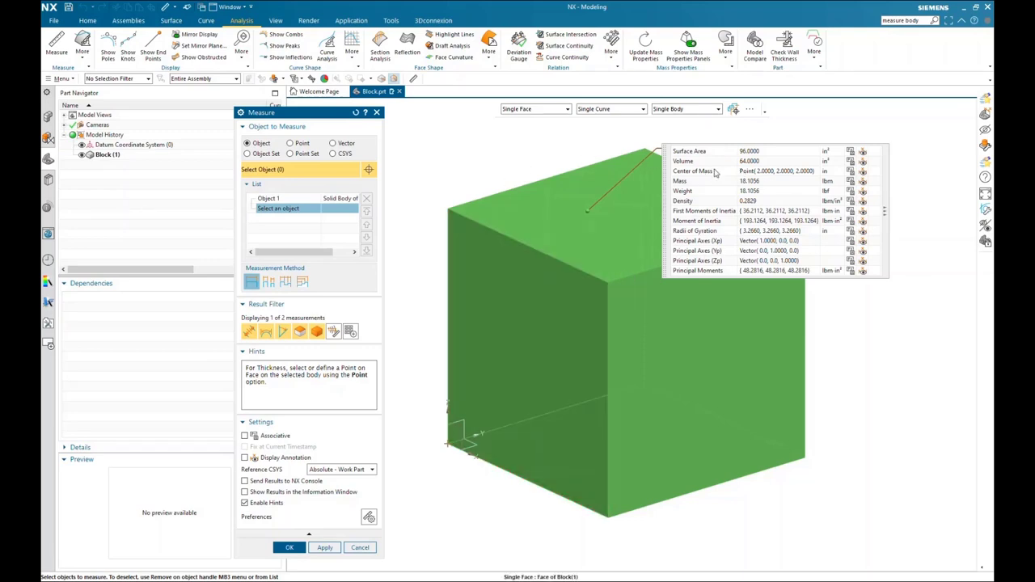
Step: Check Associative in the Measure settings and create the Measure [Body] (2) feature
{"action": "left_click", "coordinate": [245, 435]}
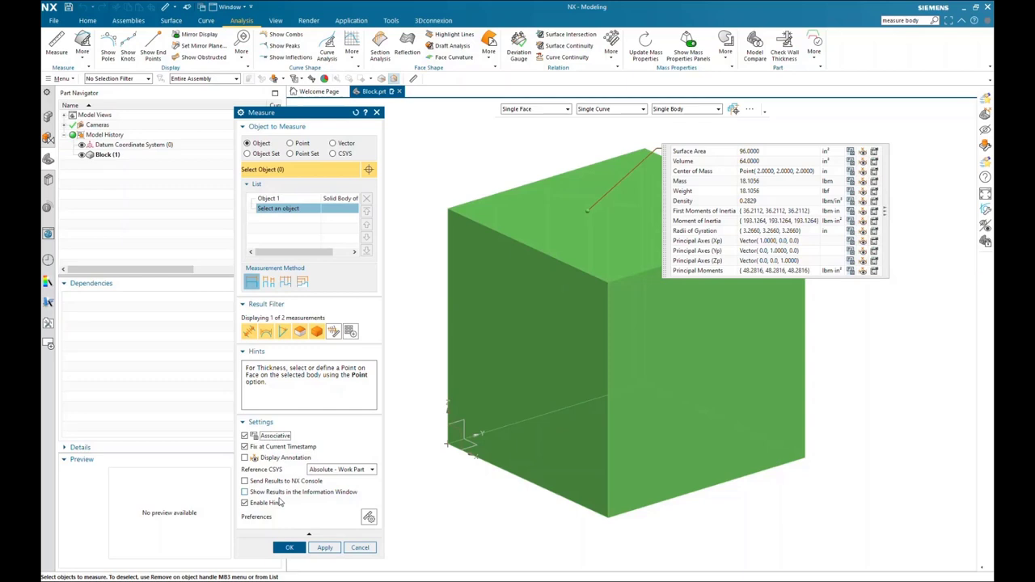
{"action": "left_click", "coordinate": [327, 548]}
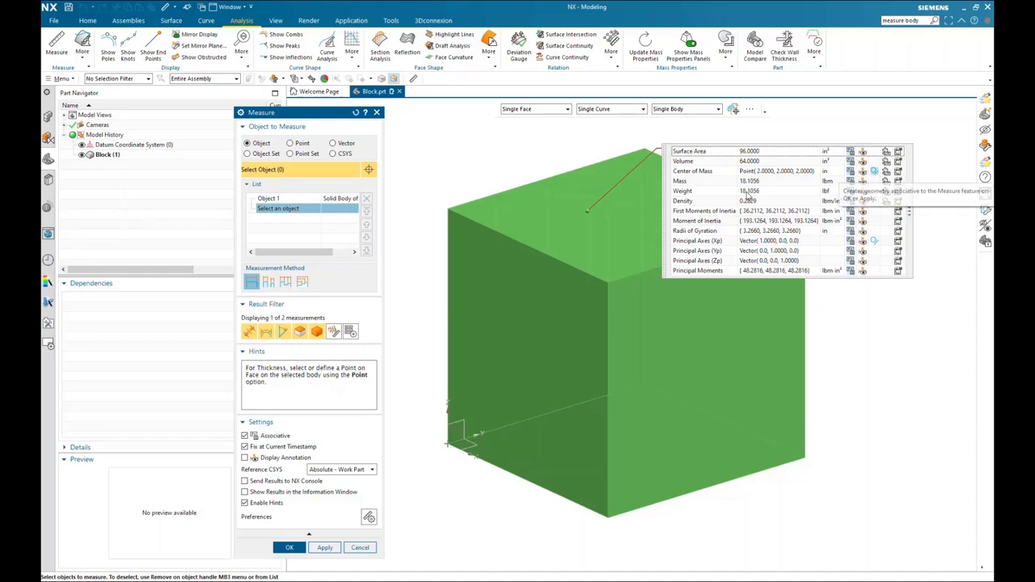
{"action": "left_click", "coordinate": [323, 547]}
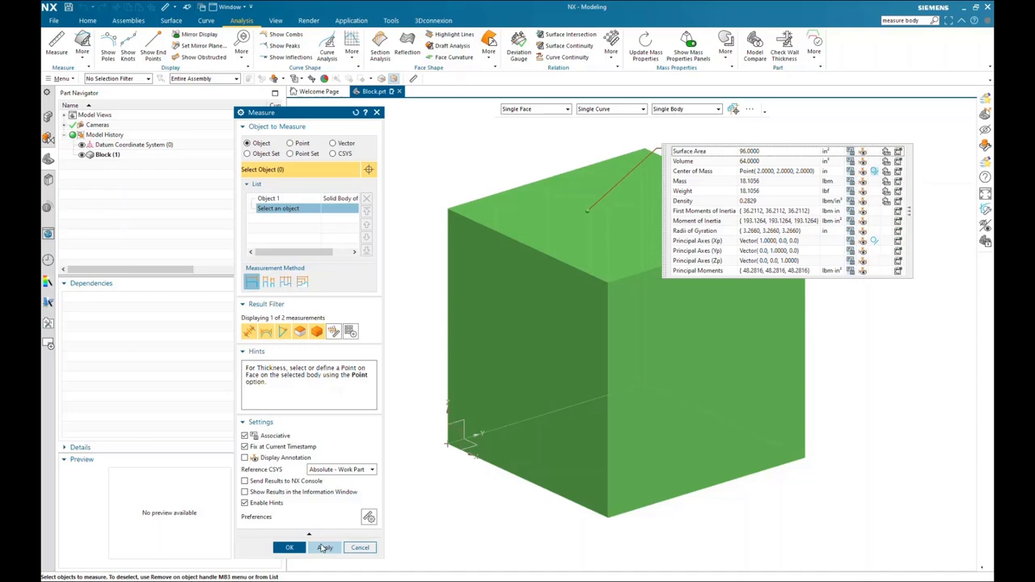
{"action": "left_click", "coordinate": [288, 548]}
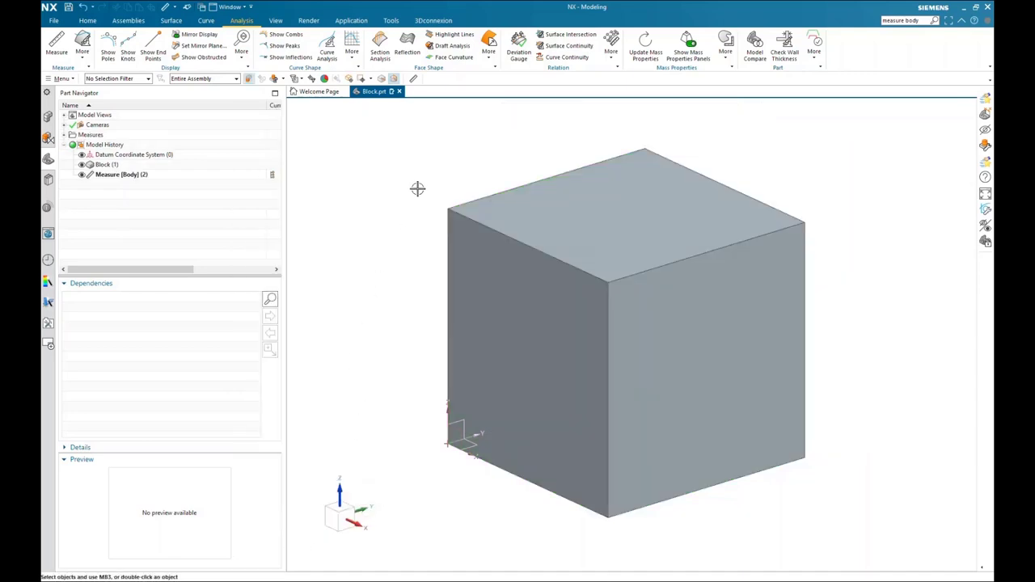
Step: Display the block as Static Wireframe and show the Assembly Navigator listing Block
{"action": "left_click", "coordinate": [279, 22]}
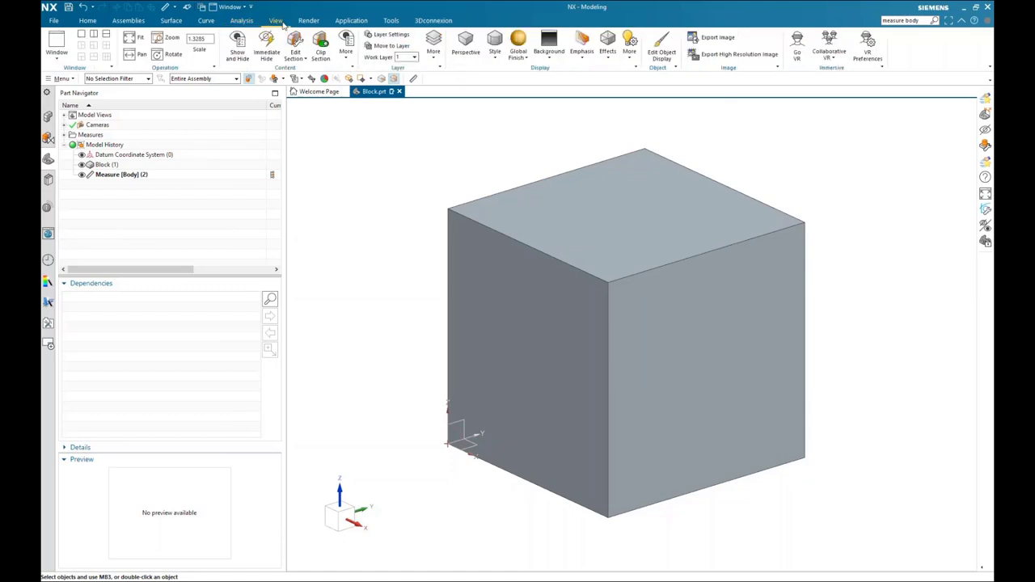
{"action": "left_click", "coordinate": [495, 50]}
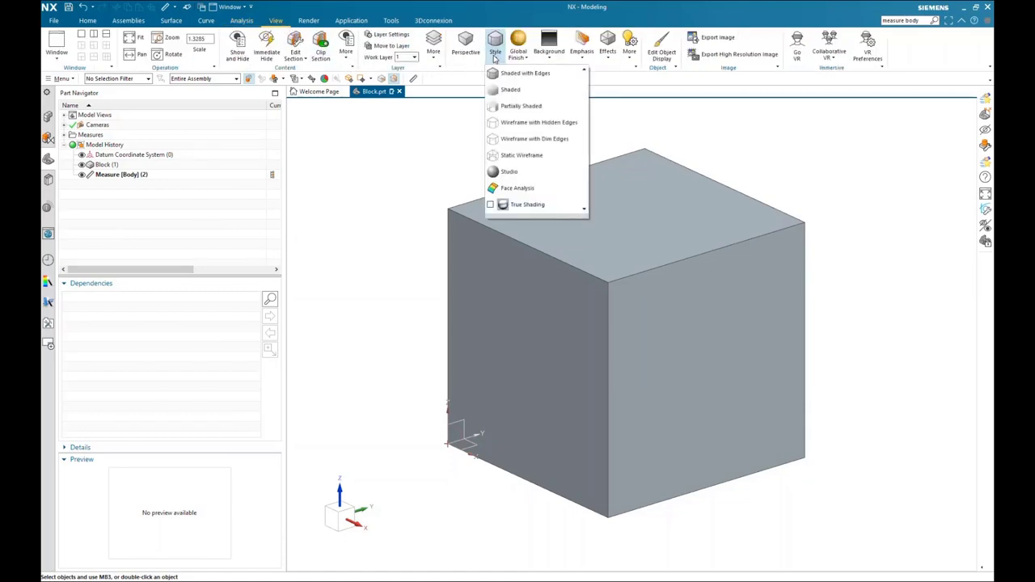
{"action": "left_click", "coordinate": [535, 156]}
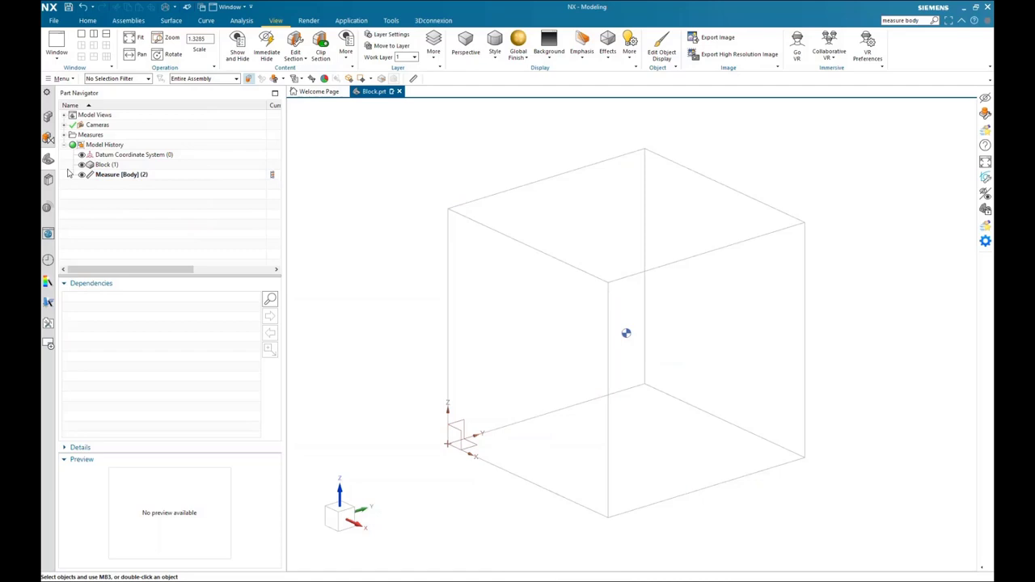
{"action": "left_click", "coordinate": [49, 120]}
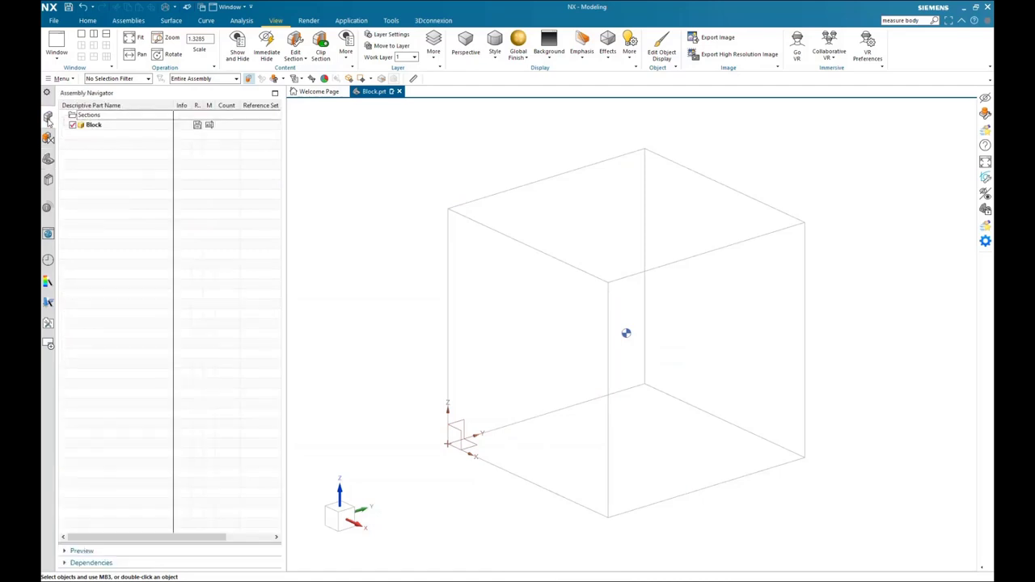
Step: Inspect Measure (Body) details with widened Parameter and Value columns, then reopen it for editing
{"action": "left_click", "coordinate": [48, 161]}
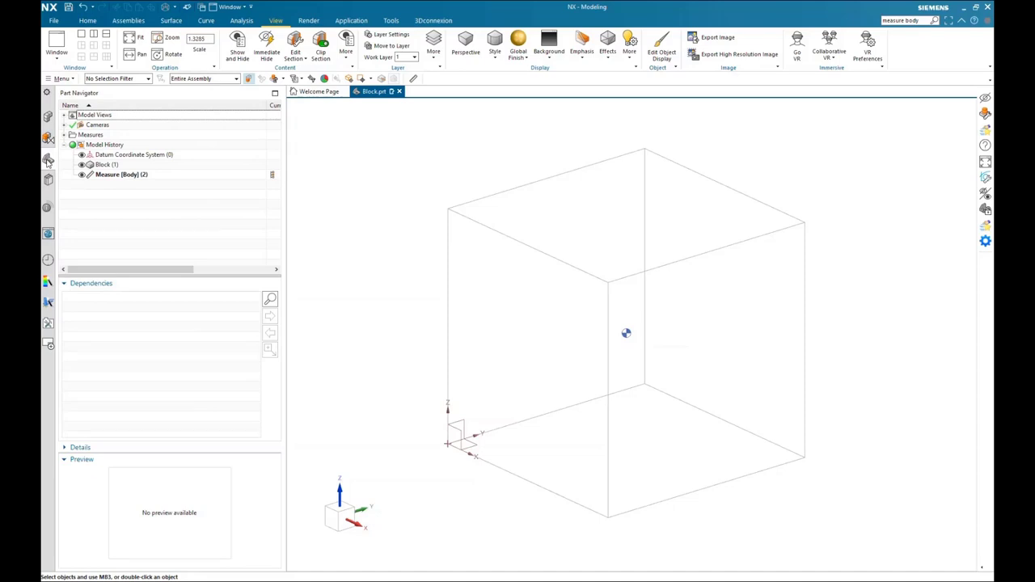
{"action": "left_click", "coordinate": [129, 177]}
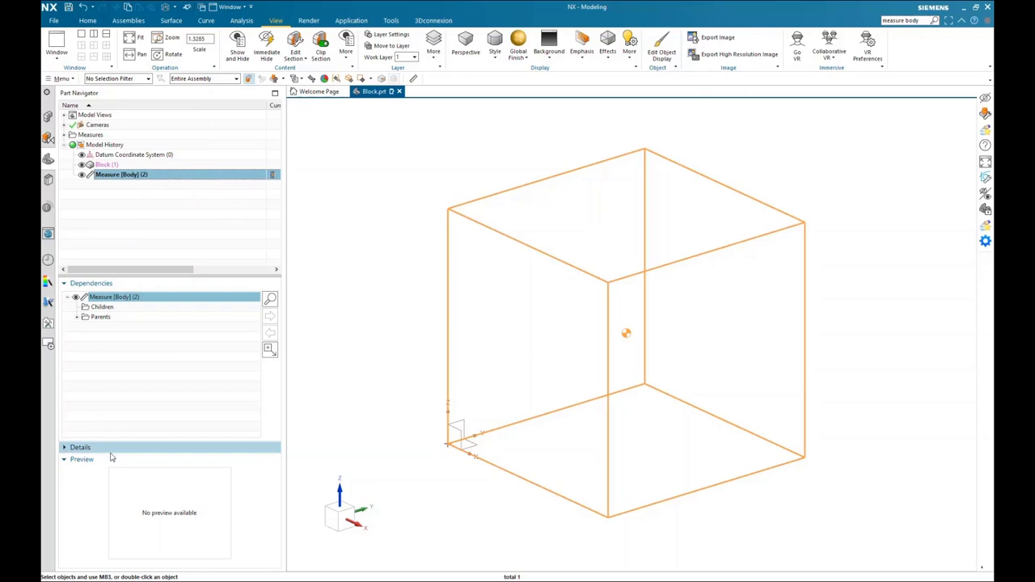
{"action": "left_click", "coordinate": [65, 449]}
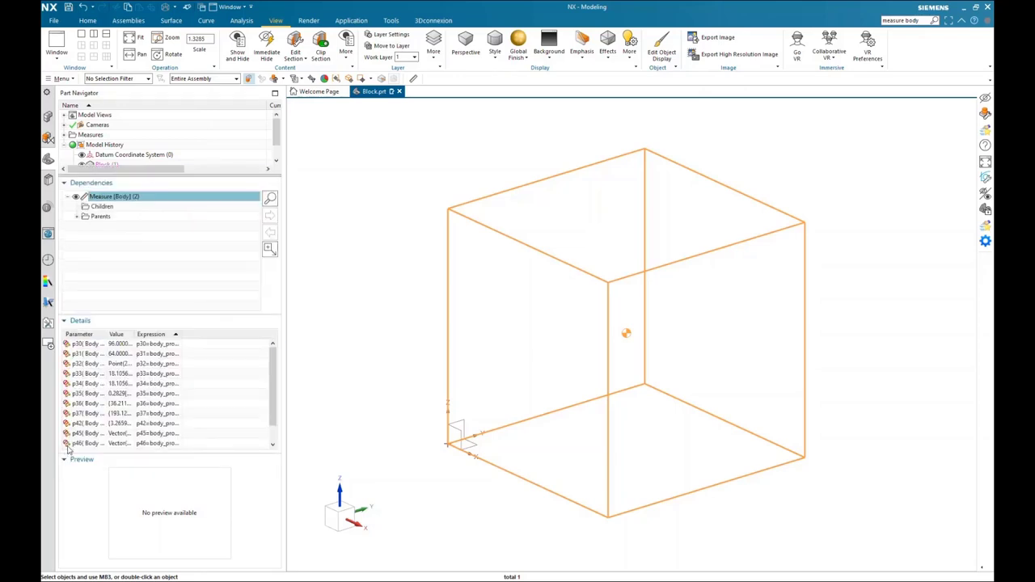
{"action": "double_click", "coordinate": [132, 334]}
{"action": "left_click_drag", "start_coordinate": [104, 333], "coordinate": [160, 334]}
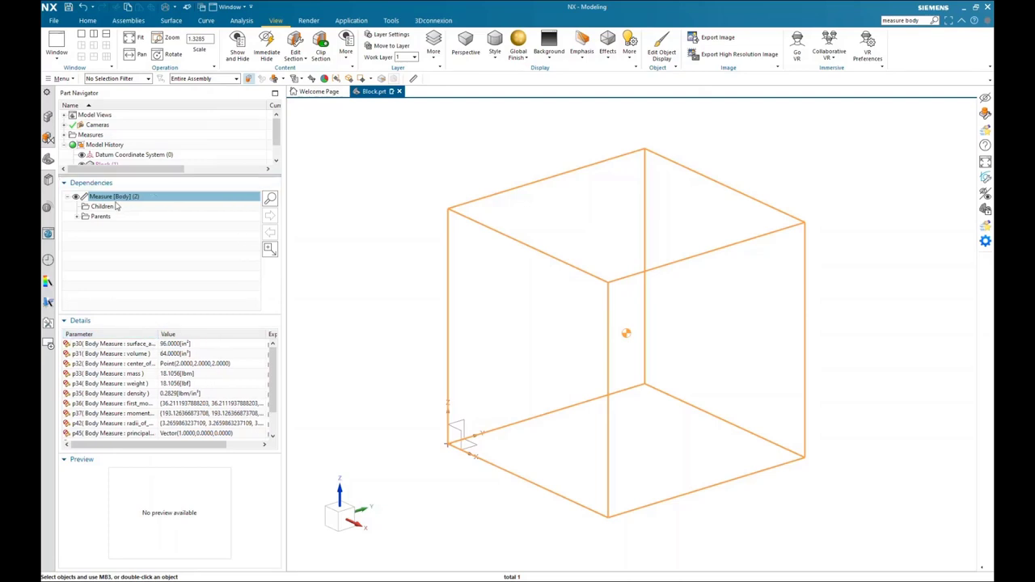
{"action": "scroll", "coordinate": [111, 144], "scroll_direction": "down", "scroll_amount": 1}
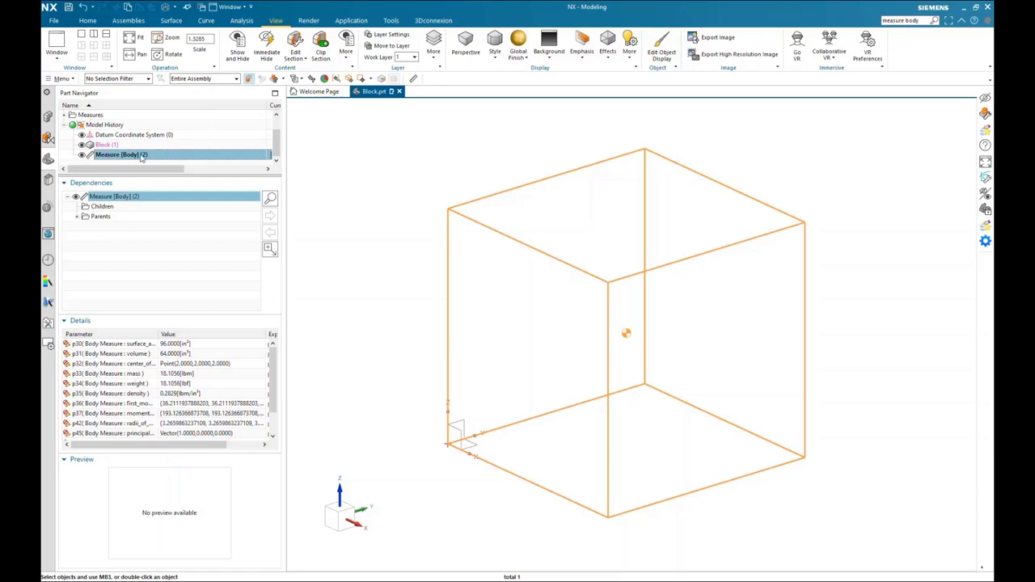
{"action": "double_click", "coordinate": [115, 154]}
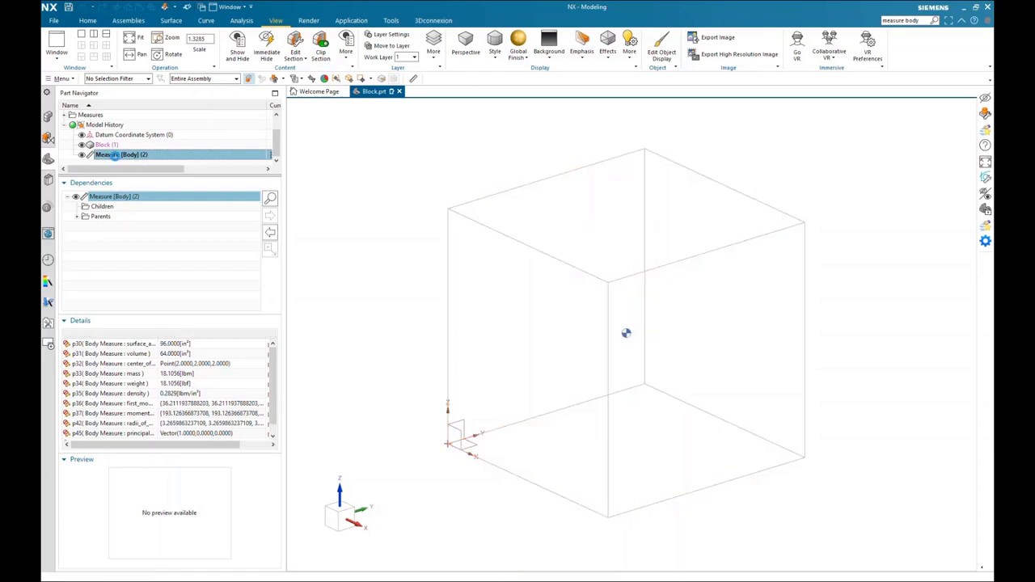